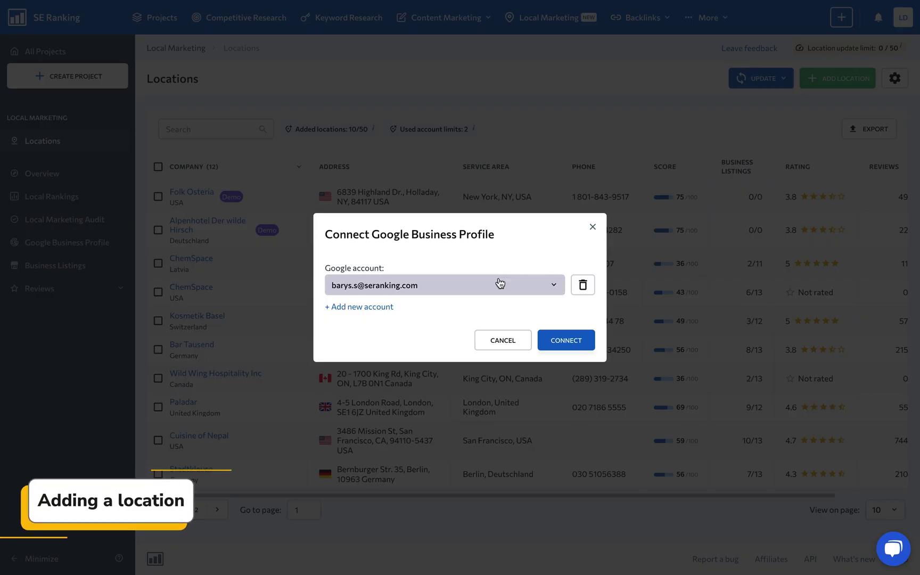
# Step: Connect the Google account and add Refresh Salon & Spa (Missoula) as the 13th location
pyautogui.click(501, 286)
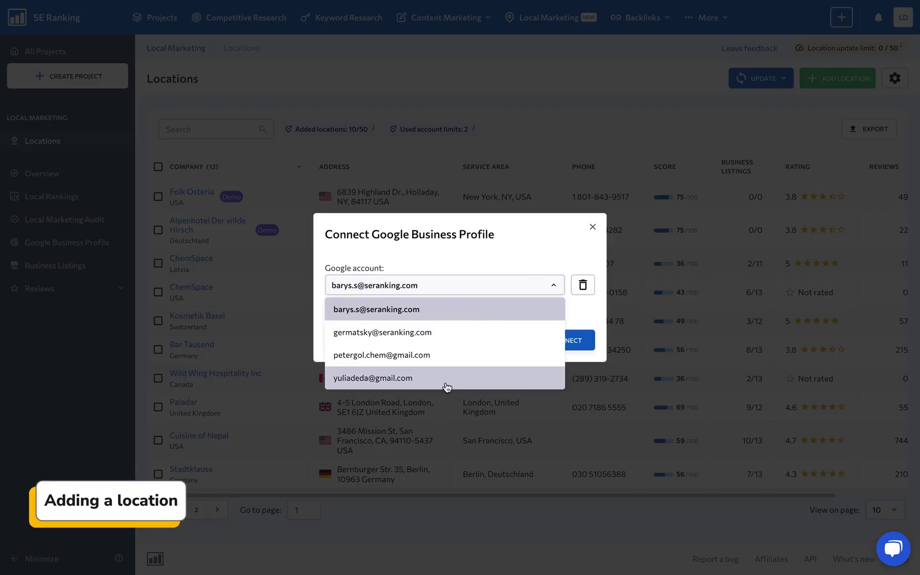
pyautogui.click(447, 380)
pyautogui.click(565, 339)
pyautogui.click(190, 205)
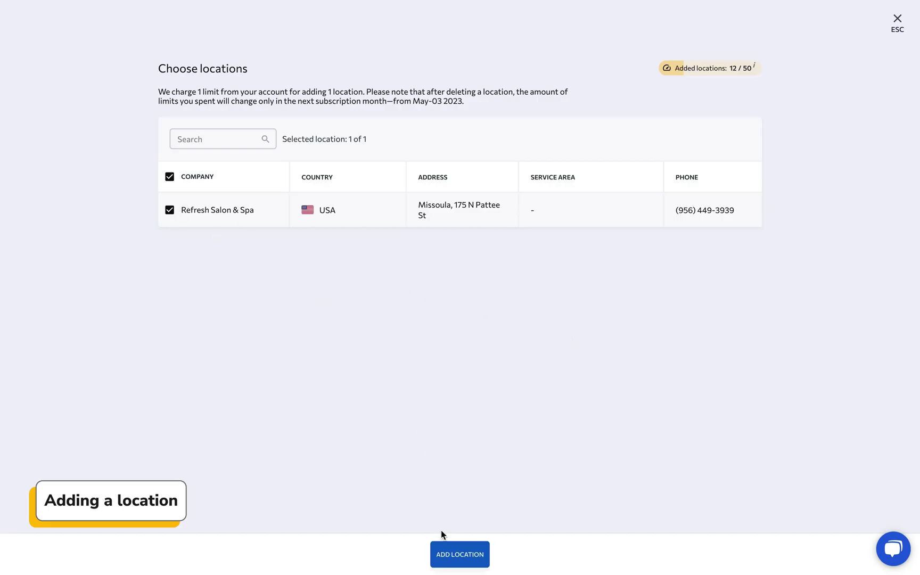
pyautogui.click(455, 554)
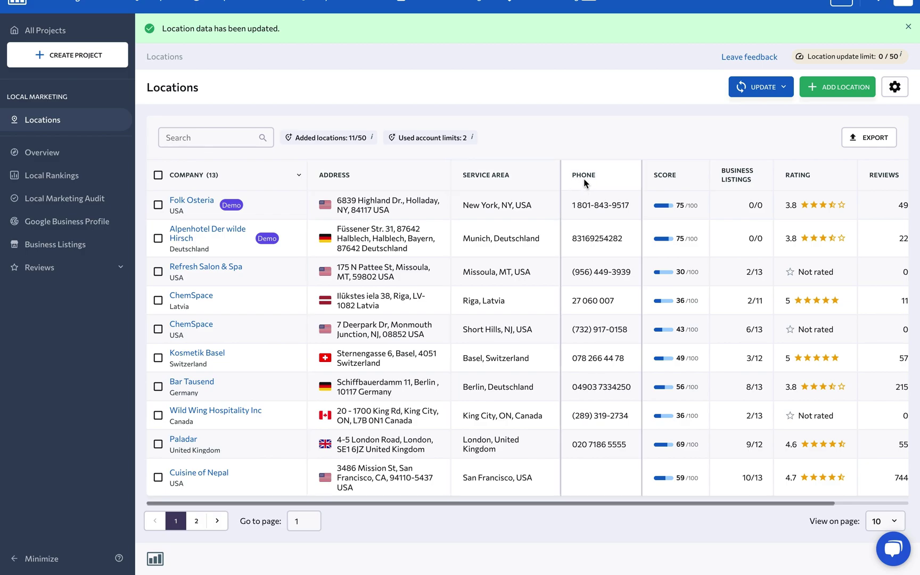
pyautogui.hscroll(2, 584, 183)
pyautogui.hscroll(2, 585, 184)
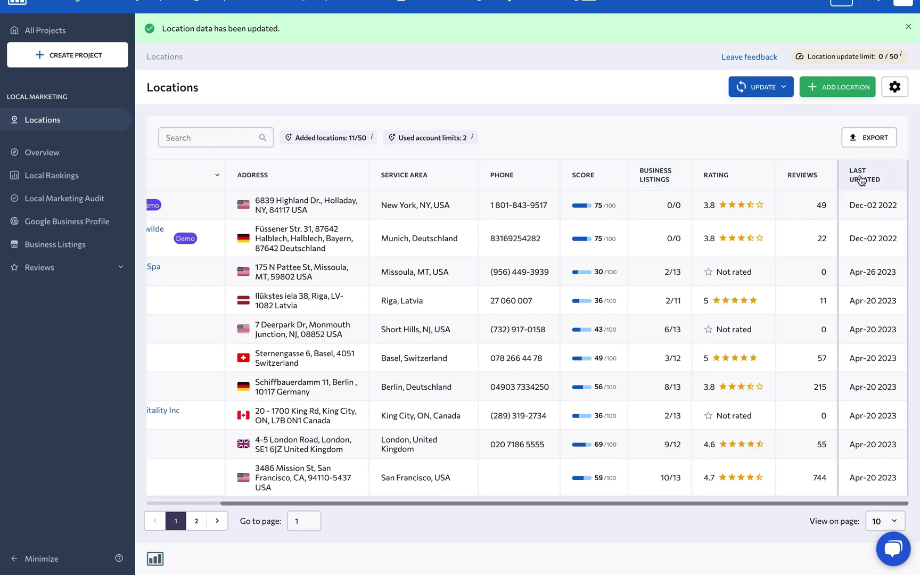
pyautogui.hscroll(-3, 581, 295)
pyautogui.hscroll(-3, 580, 295)
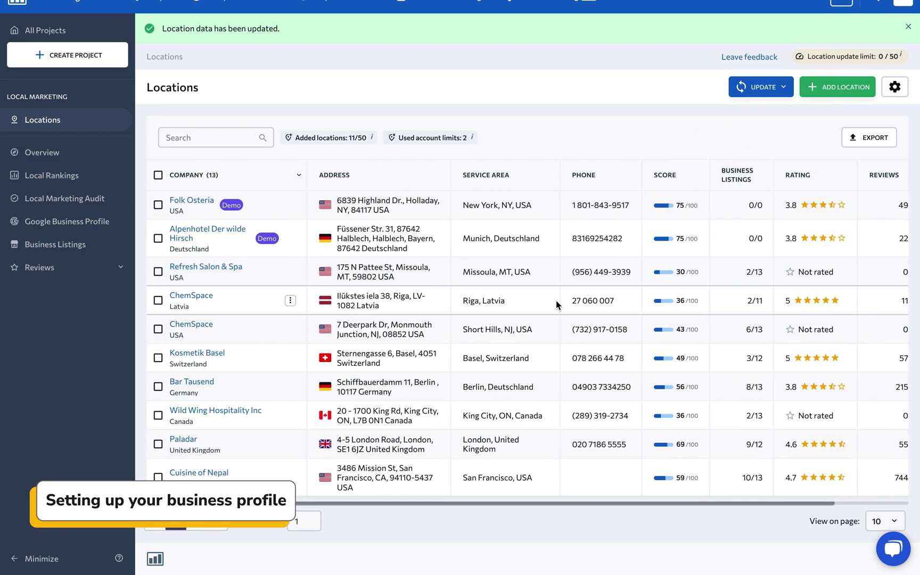
# Step: Choose Edit location info from Kosmetik Basel's row menu to open its profile details
pyautogui.click(292, 360)
pyautogui.click(309, 375)
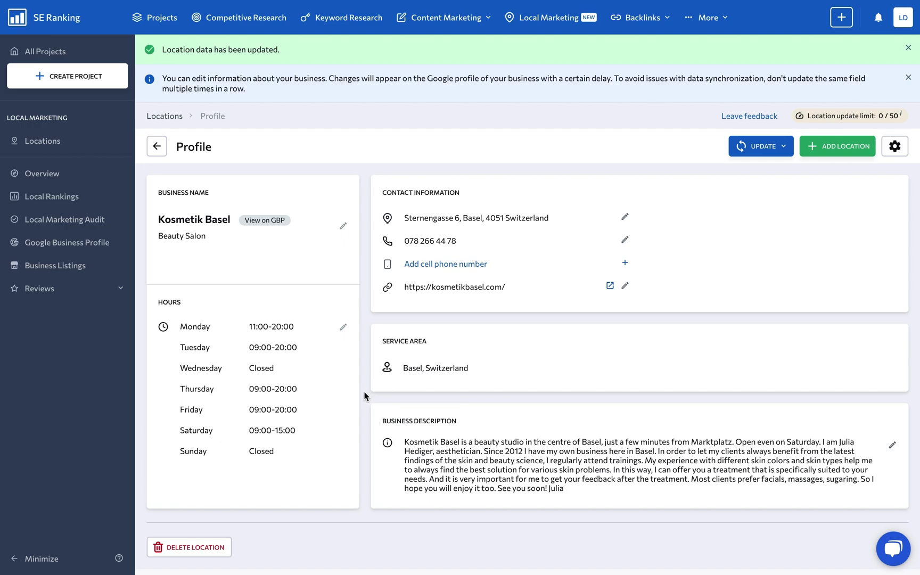
# Step: Review the Vorstädte tracking point's keywords in Tracking Setup, then return unchanged to Local Rankings
pyautogui.click(94, 201)
pyautogui.click(306, 152)
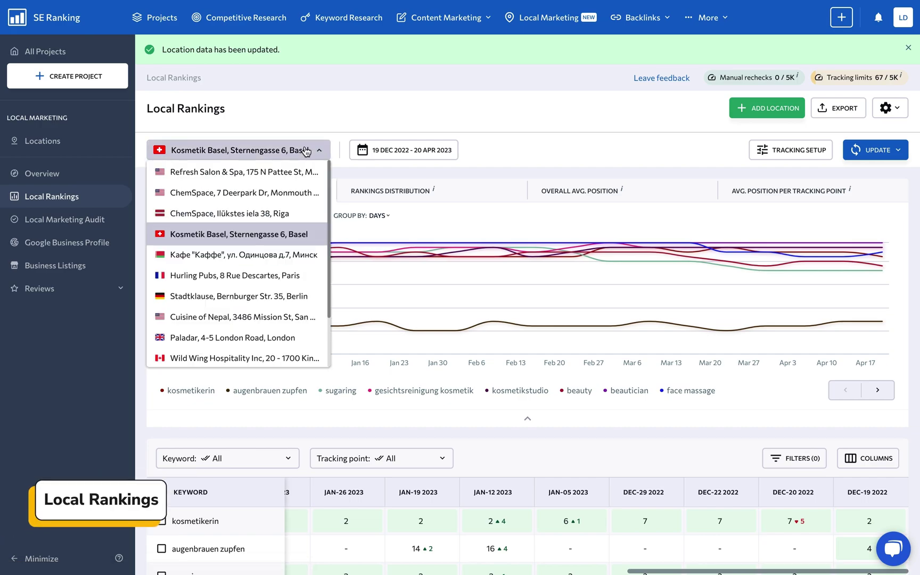
pyautogui.click(774, 149)
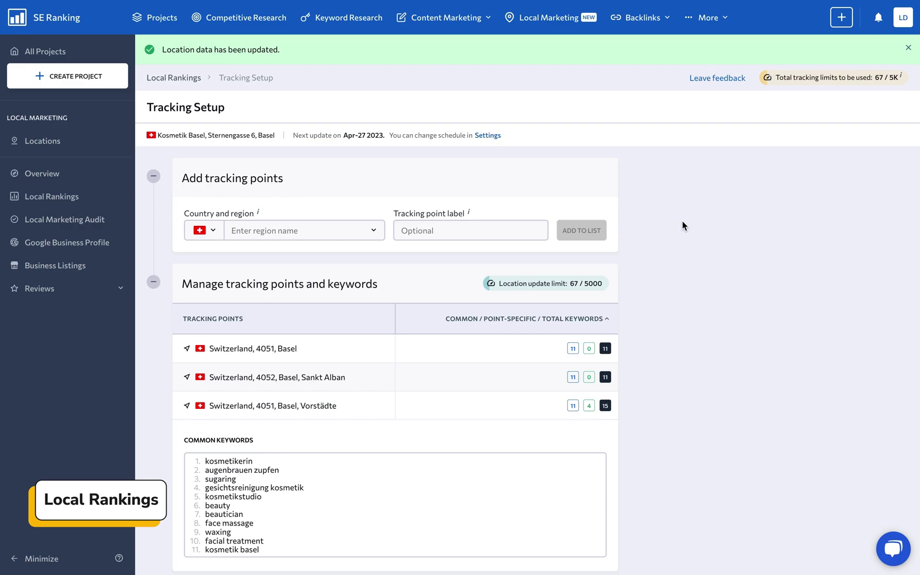
pyautogui.scroll(-2, 682, 226)
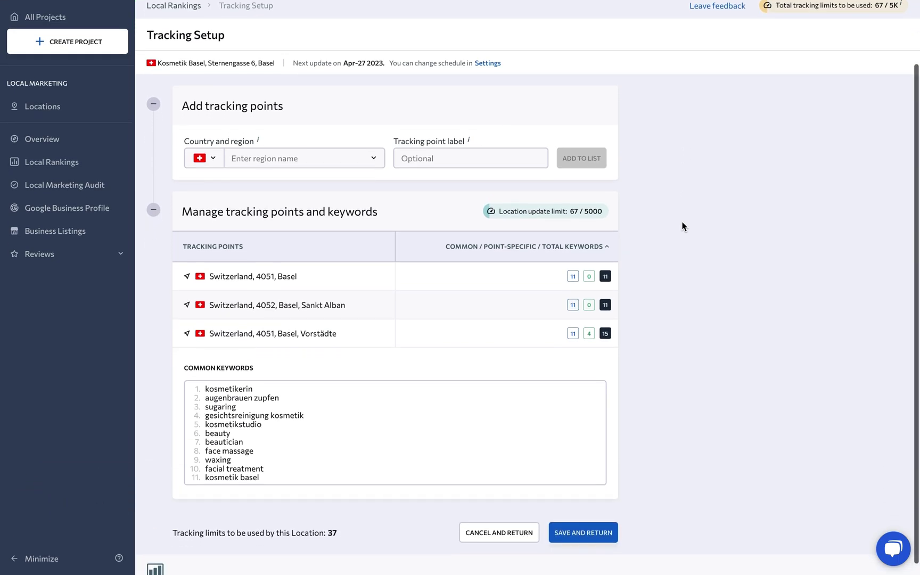
pyautogui.moveTo(284, 406)
pyautogui.click(367, 322)
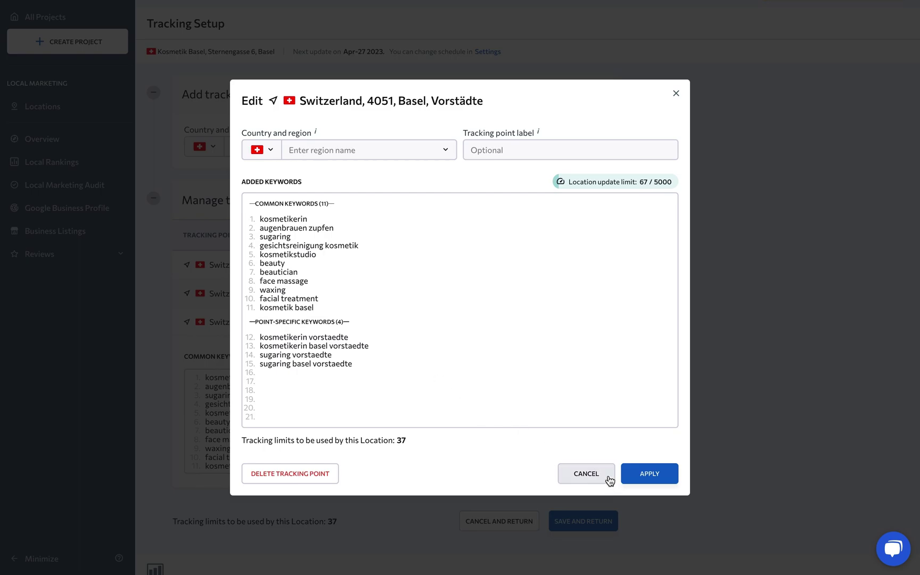
pyautogui.click(648, 480)
pyautogui.click(575, 523)
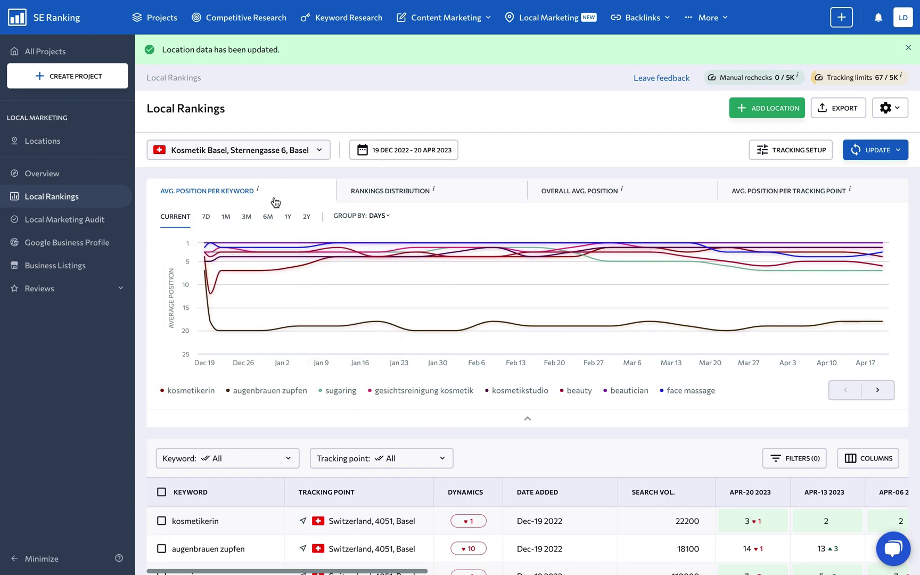
# Step: Cycle the chart through Rankings Distribution and Overall Avg. Position to Avg. Position per Tracking Point
pyautogui.click(403, 194)
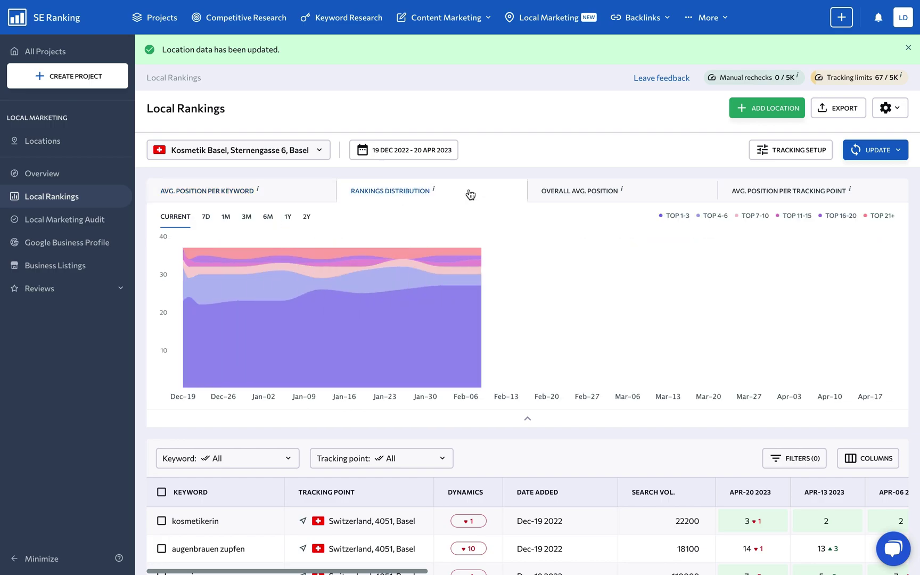
pyautogui.click(651, 194)
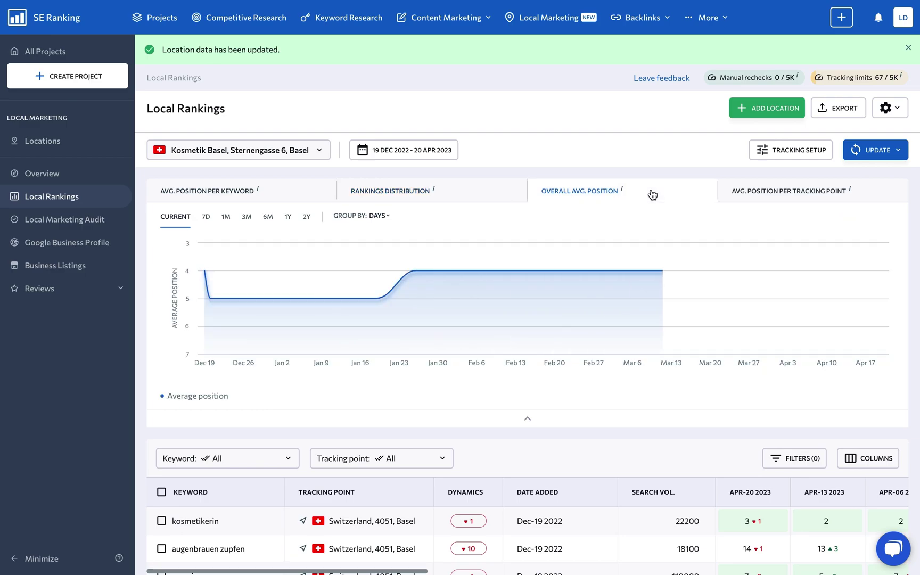
pyautogui.click(738, 189)
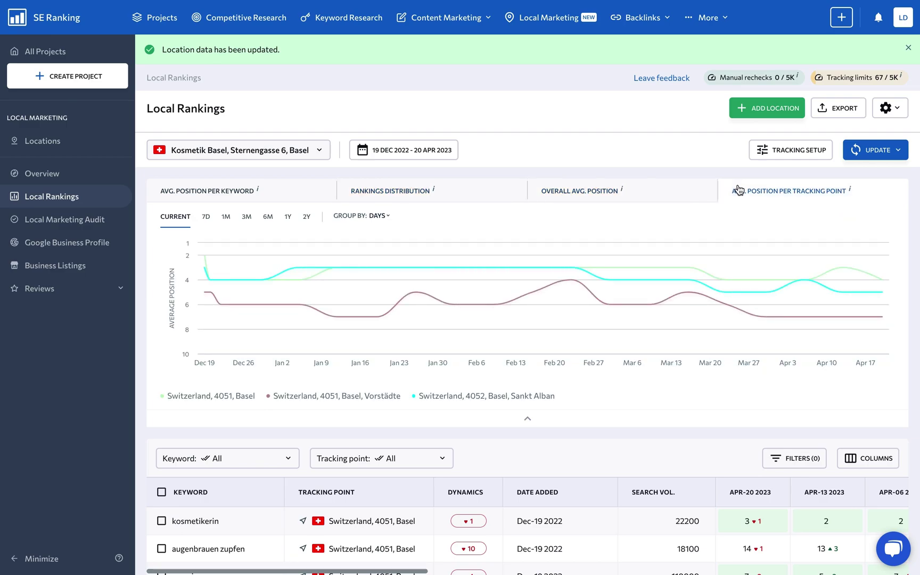
pyautogui.scroll(-3, 739, 189)
pyautogui.scroll(-2, 738, 189)
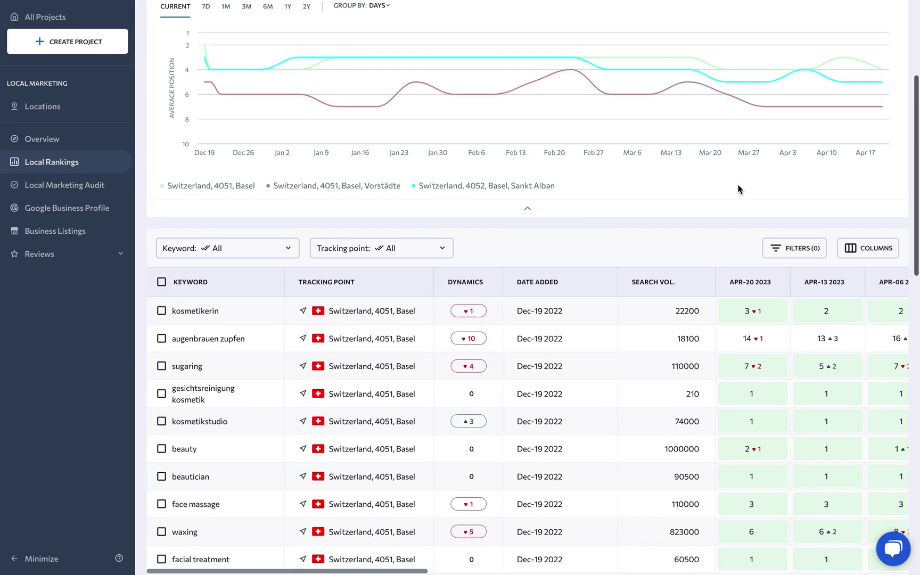
pyautogui.scroll(-1, 738, 189)
pyautogui.scroll(-1, 738, 189)
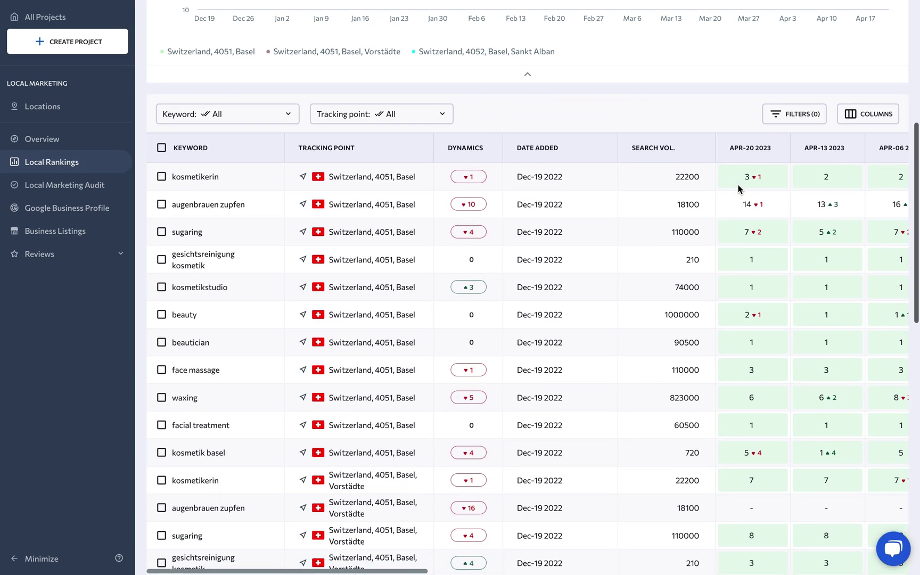
pyautogui.scroll(-1, 739, 189)
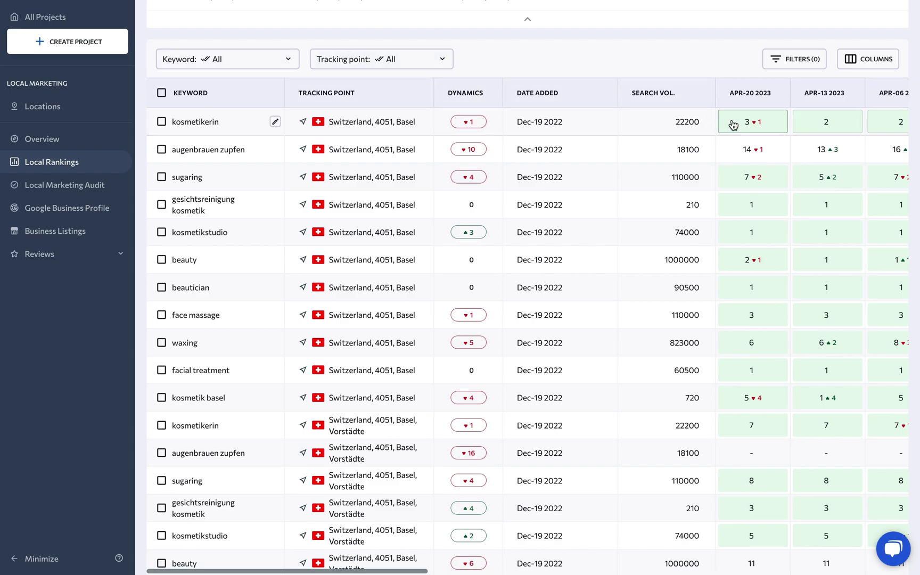
pyautogui.moveTo(826, 508)
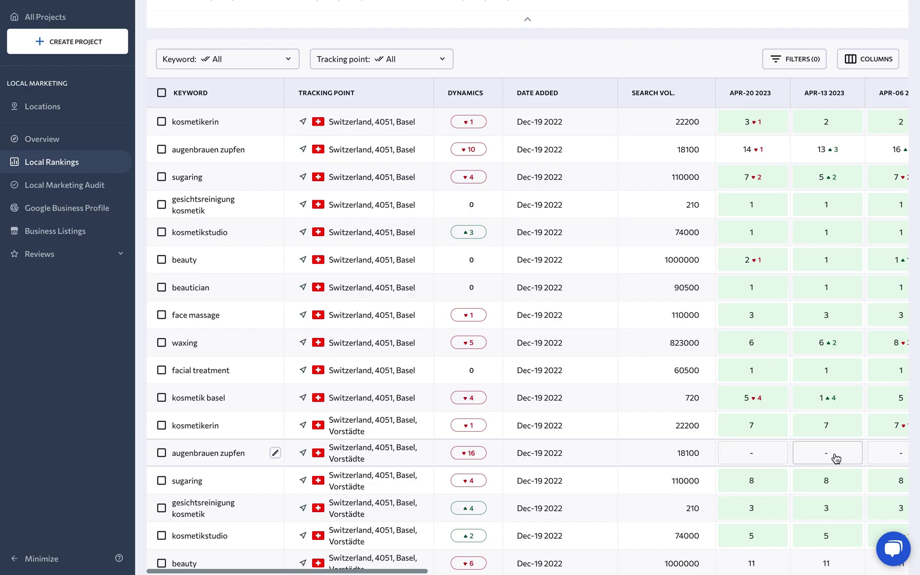
# Step: Review the audit's Business listings and Reviews checks, then show the Google Business Profile report (60,124 views)
pyautogui.click(102, 188)
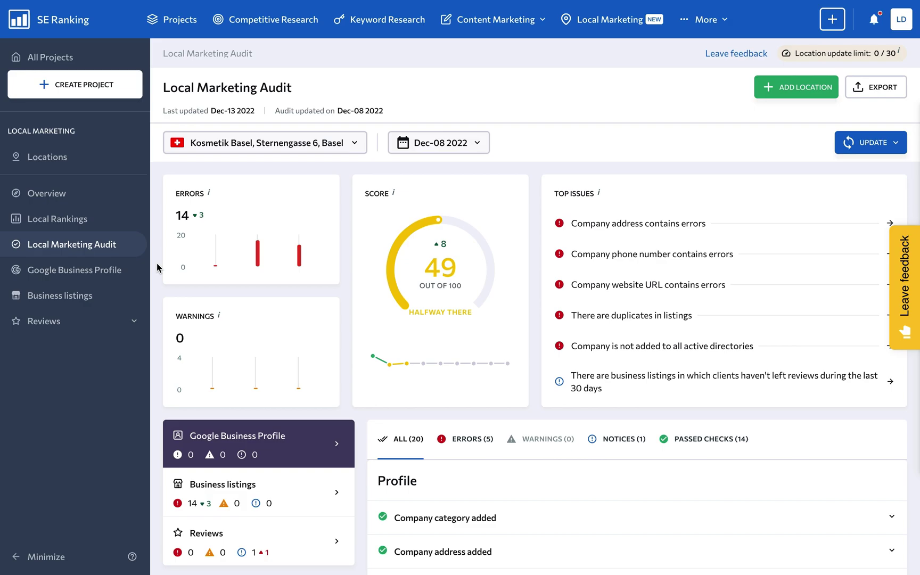
pyautogui.scroll(-1, 157, 266)
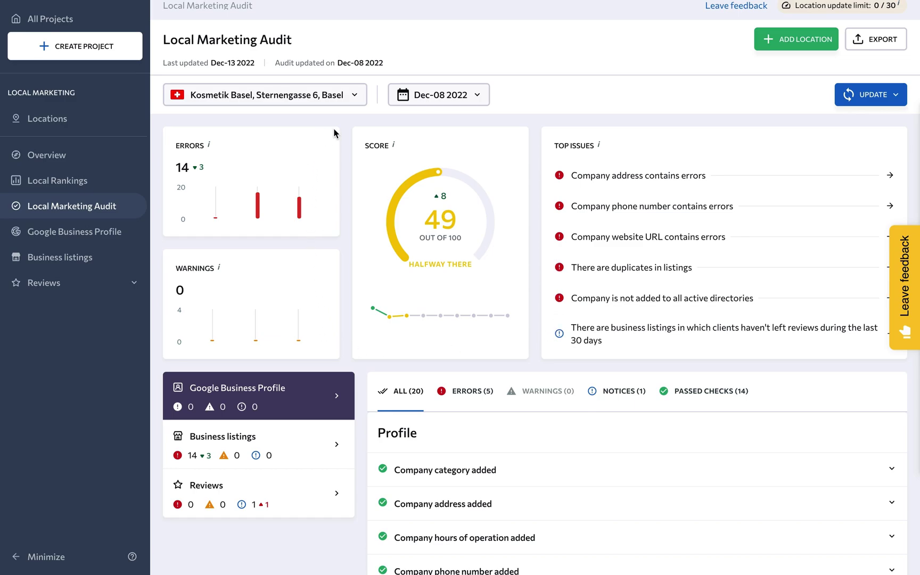
pyautogui.scroll(-1, 345, 141)
pyautogui.scroll(-3, 344, 141)
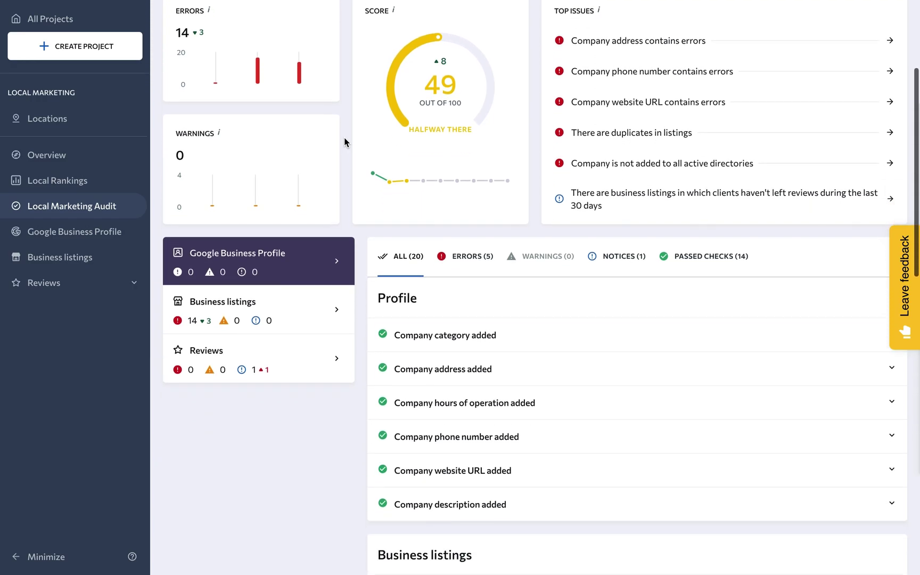
pyautogui.scroll(-2, 345, 143)
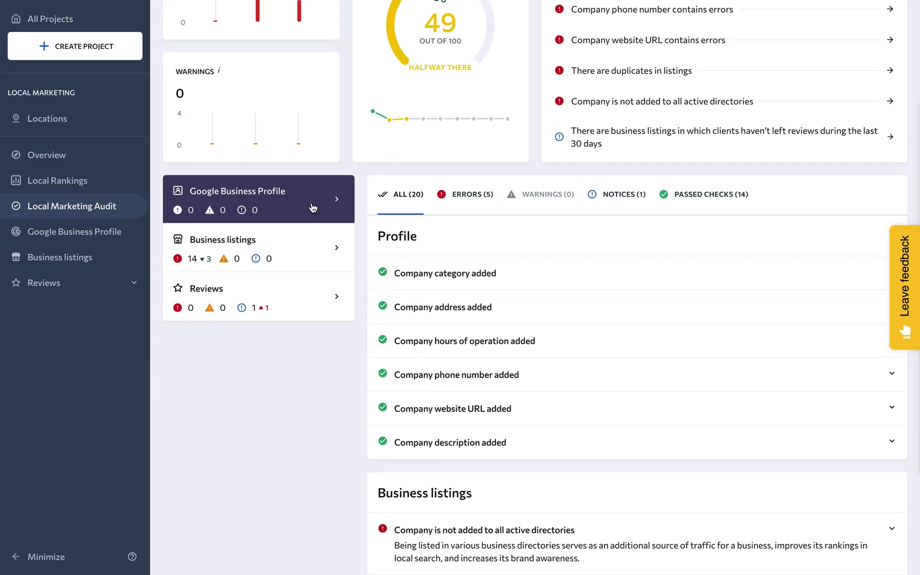
pyautogui.click(299, 248)
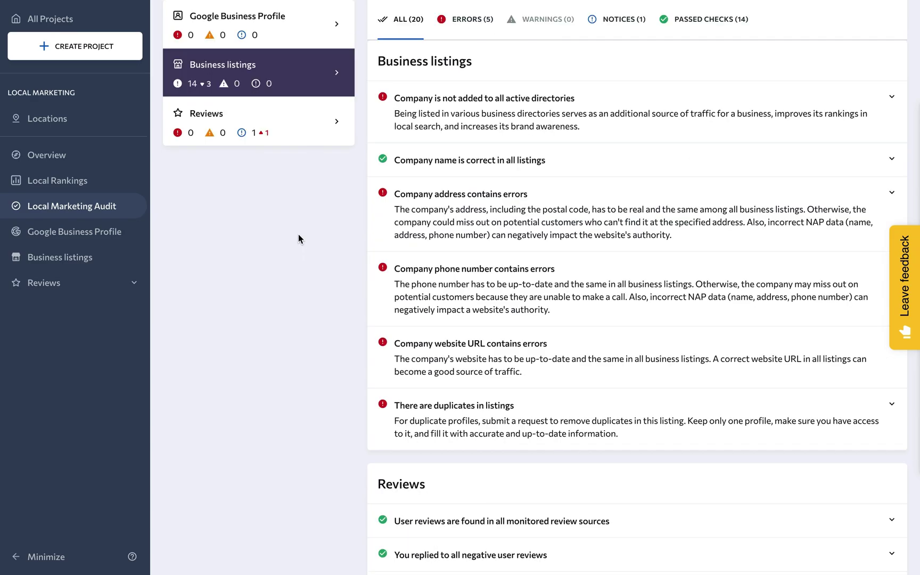
pyautogui.click(302, 133)
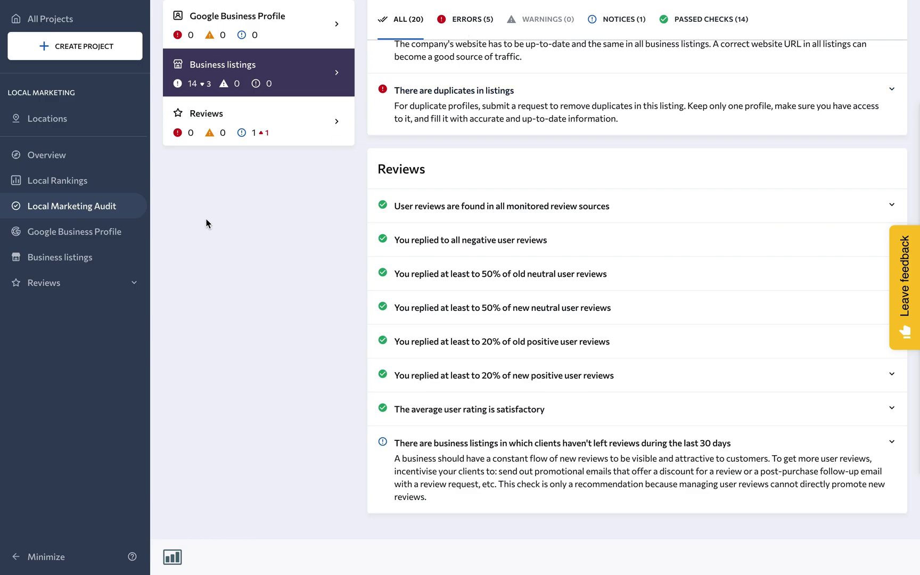
pyautogui.click(119, 233)
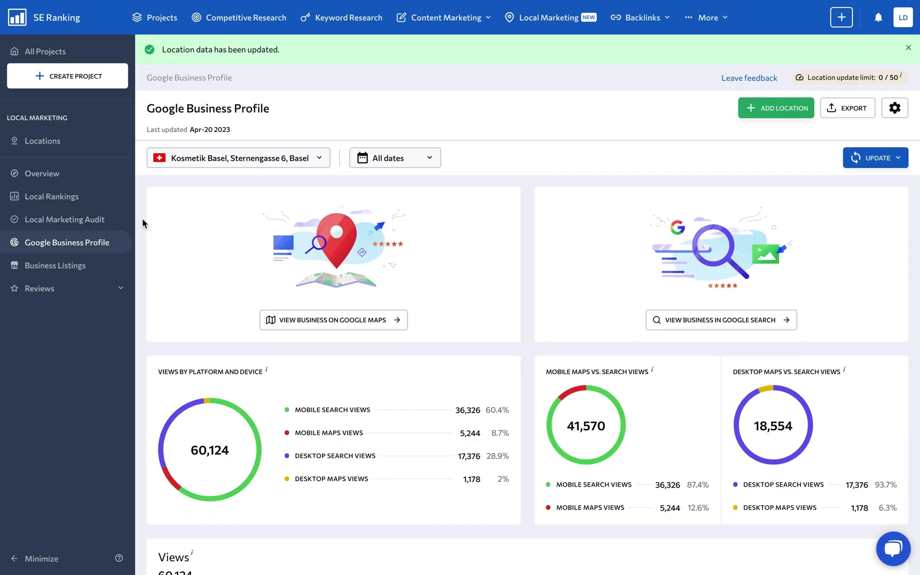
pyautogui.scroll(-3, 142, 219)
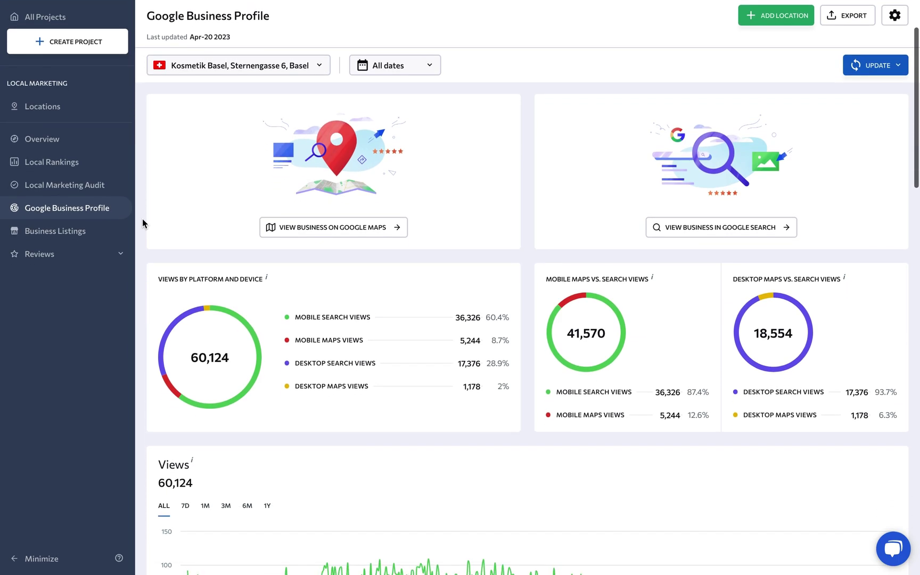
pyautogui.scroll(-3, 143, 219)
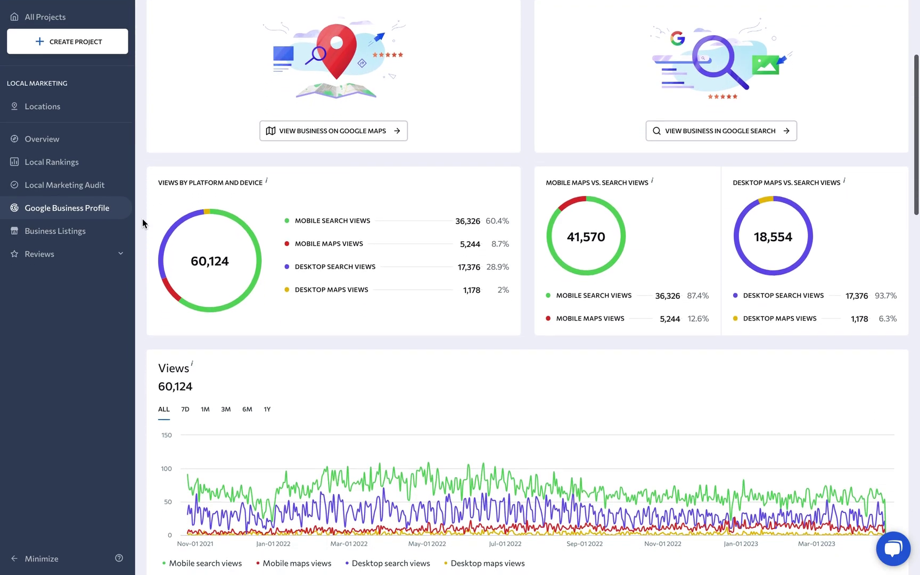
pyautogui.scroll(-3, 142, 218)
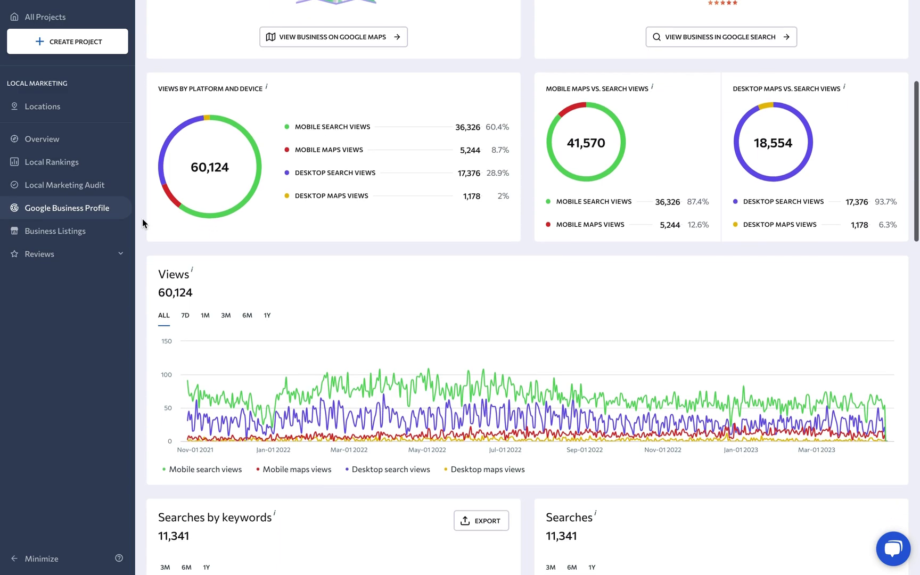
pyautogui.scroll(-5, 143, 219)
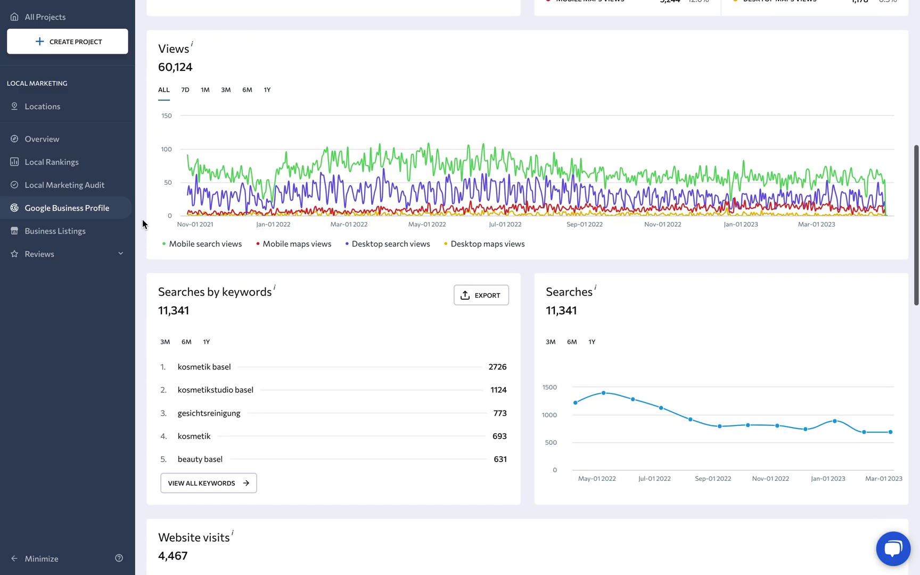
pyautogui.scroll(-5, 143, 219)
pyautogui.scroll(-3, 142, 220)
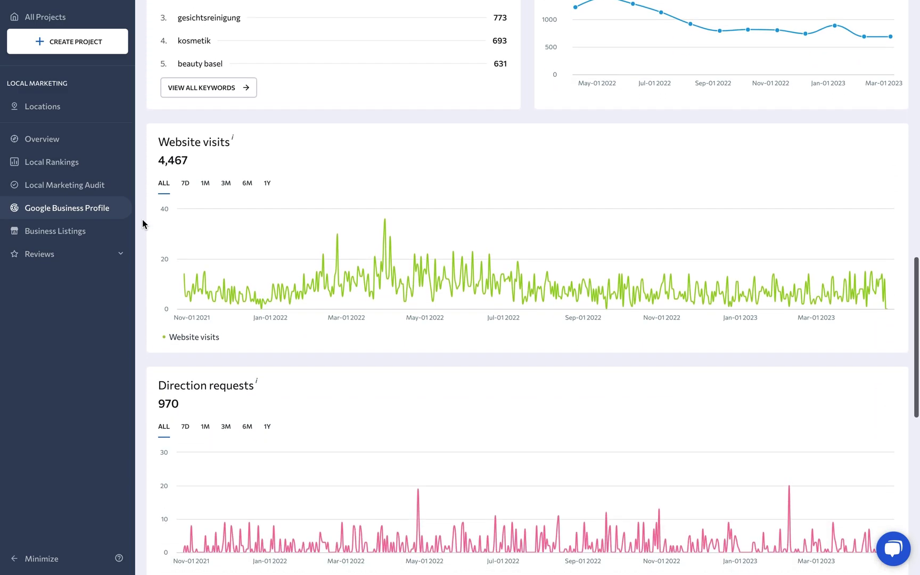
pyautogui.scroll(-3, 142, 218)
pyautogui.scroll(-4, 143, 219)
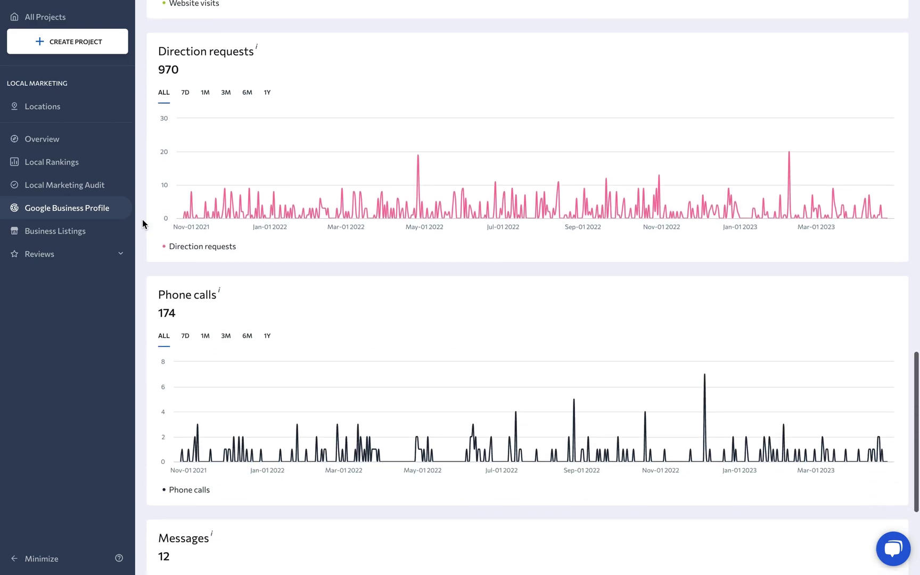
pyautogui.scroll(-1, 142, 219)
pyautogui.scroll(-1, 143, 219)
pyautogui.scroll(-3, 142, 220)
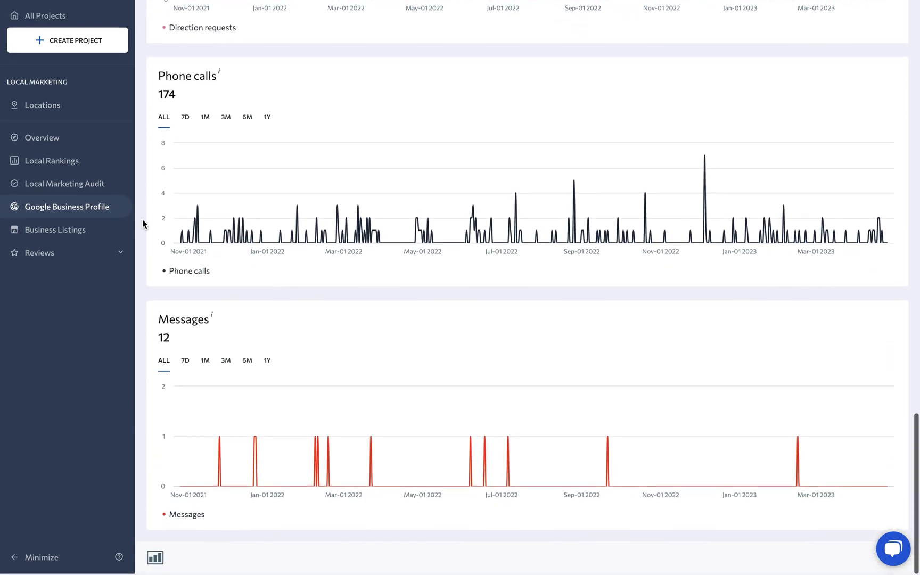
pyautogui.click(109, 237)
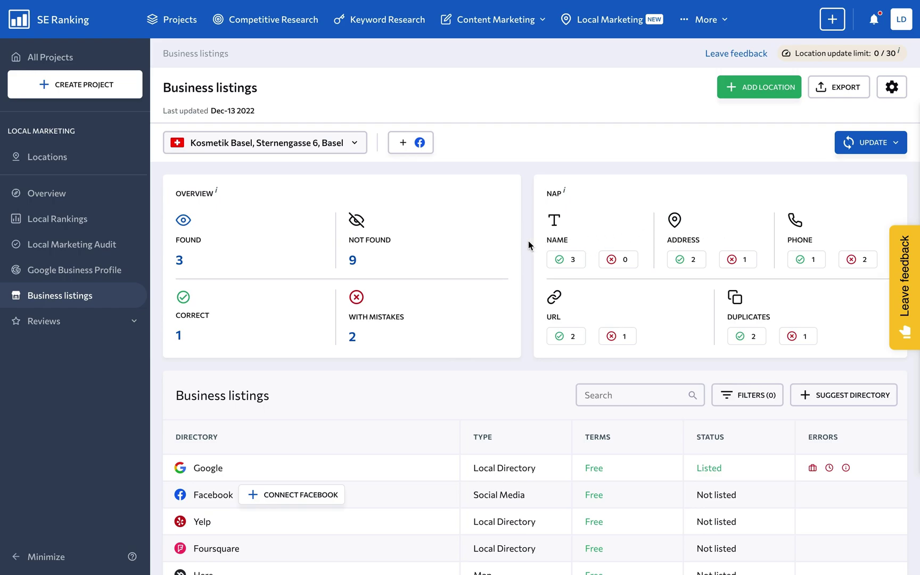
pyautogui.scroll(-3, 528, 244)
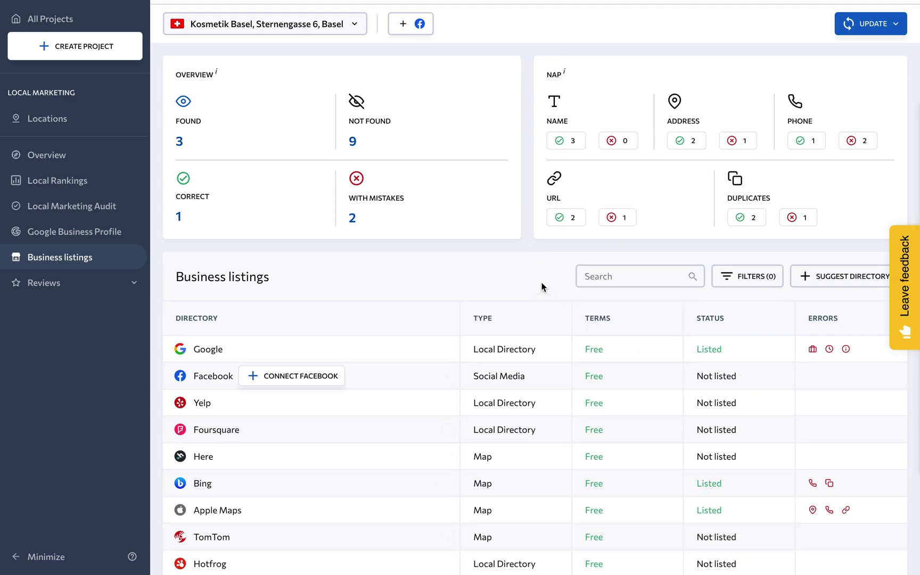
# Step: Show the review list for the Folk Osteria location
pyautogui.click(114, 291)
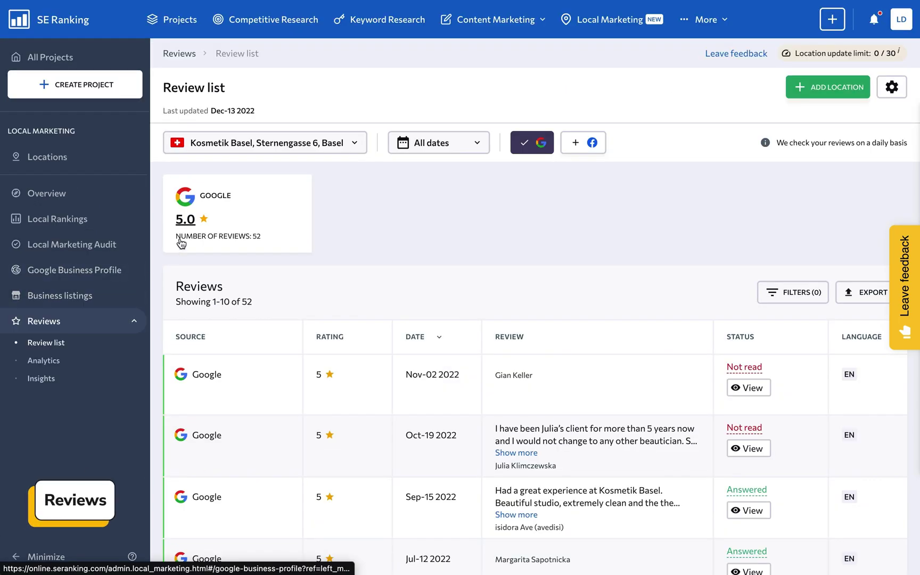
pyautogui.click(353, 143)
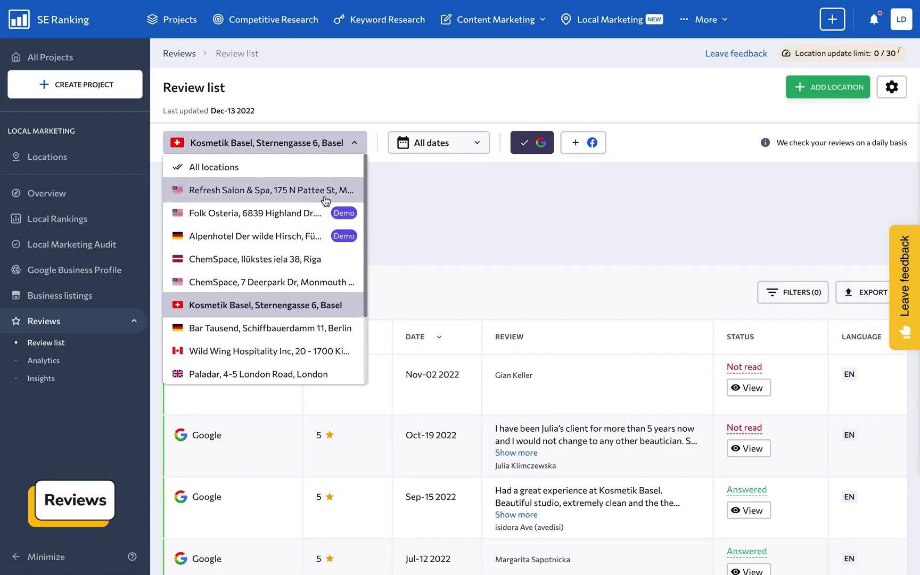
pyautogui.click(317, 217)
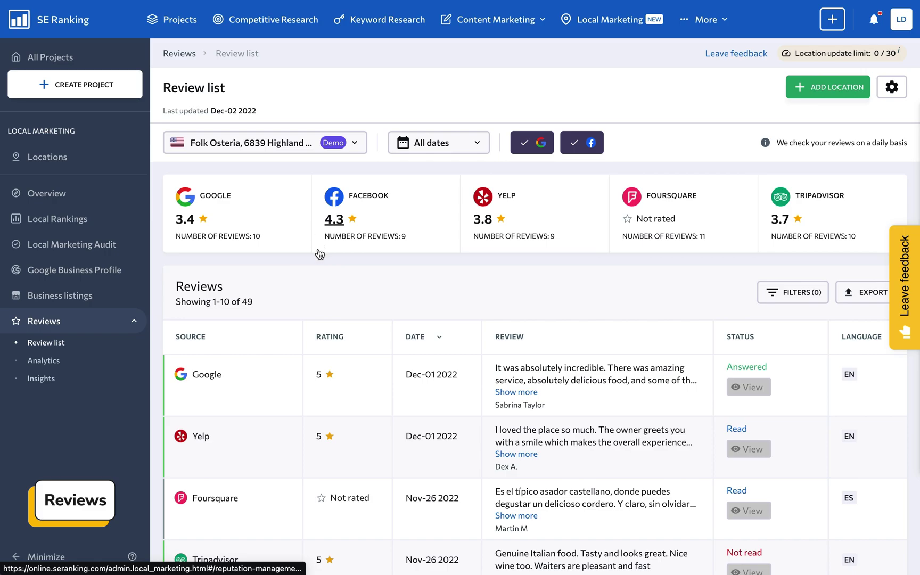
pyautogui.scroll(-1, 320, 259)
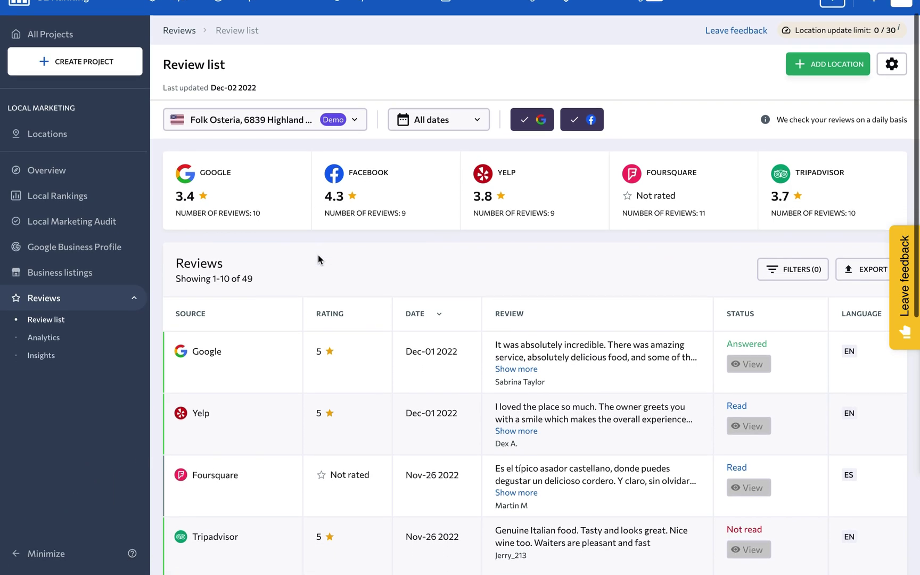
pyautogui.scroll(-1, 321, 259)
pyautogui.scroll(-1, 321, 259)
pyautogui.scroll(-1, 321, 259)
pyautogui.scroll(-1, 321, 258)
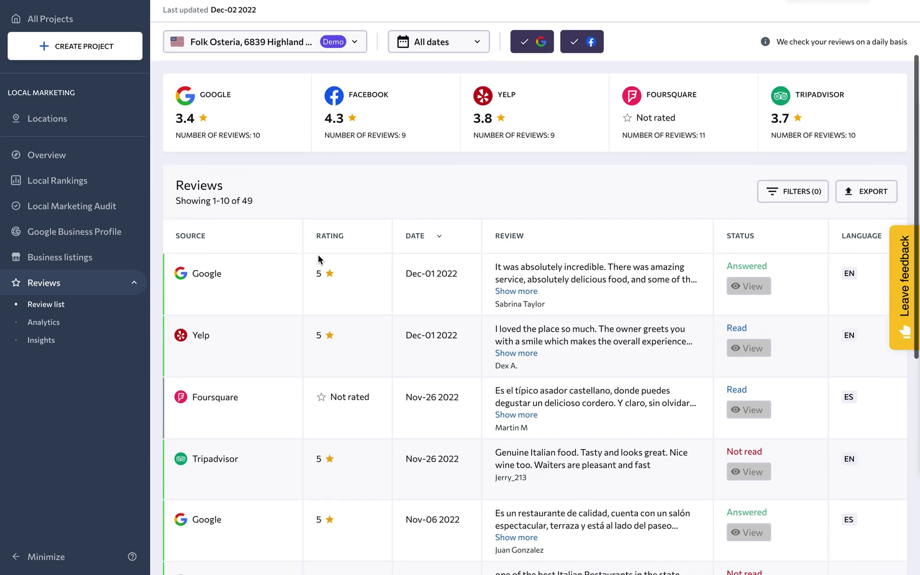
pyautogui.scroll(-1, 321, 259)
pyautogui.scroll(-1, 320, 260)
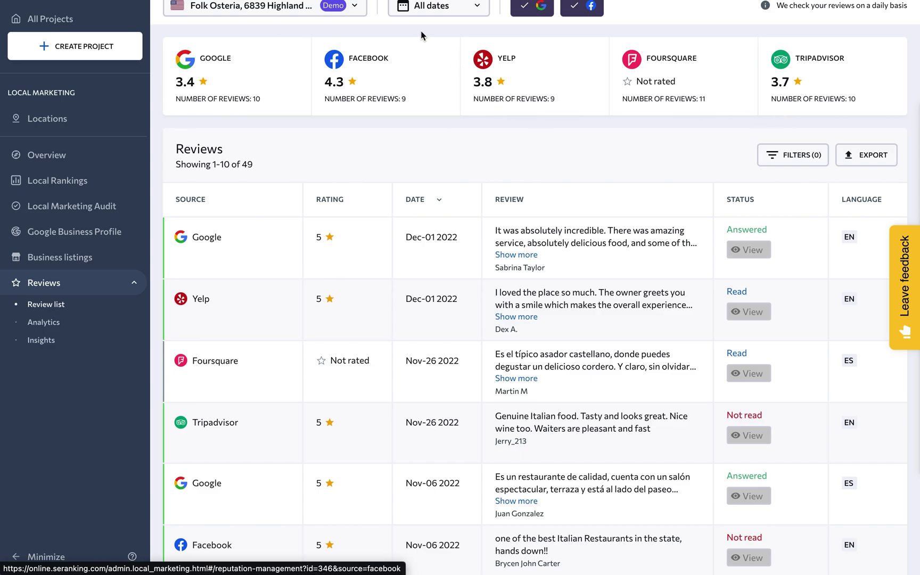
# Step: Check ChemSpace Riga's reviews and a reply panel, then show Analytics (3.8 rating, 49 reviews)
pyautogui.click(357, 10)
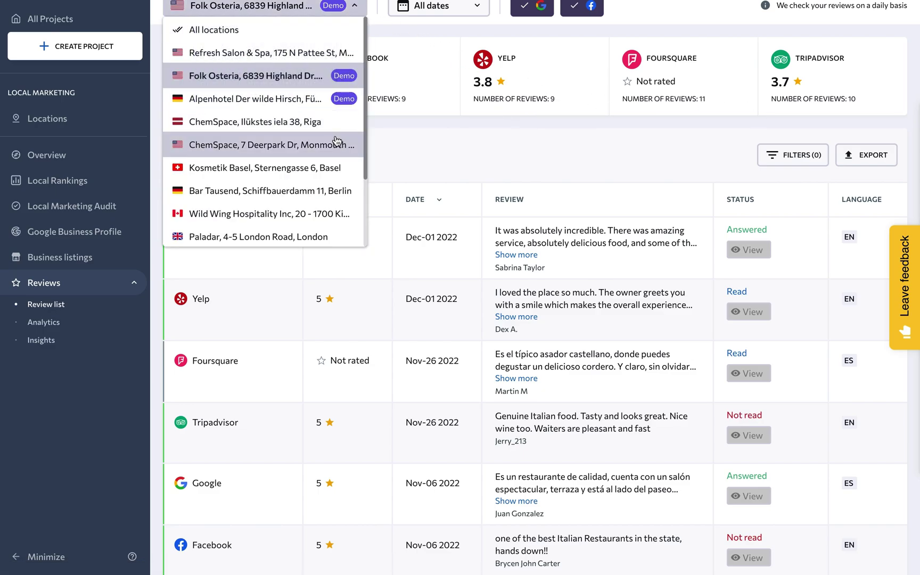
pyautogui.click(328, 123)
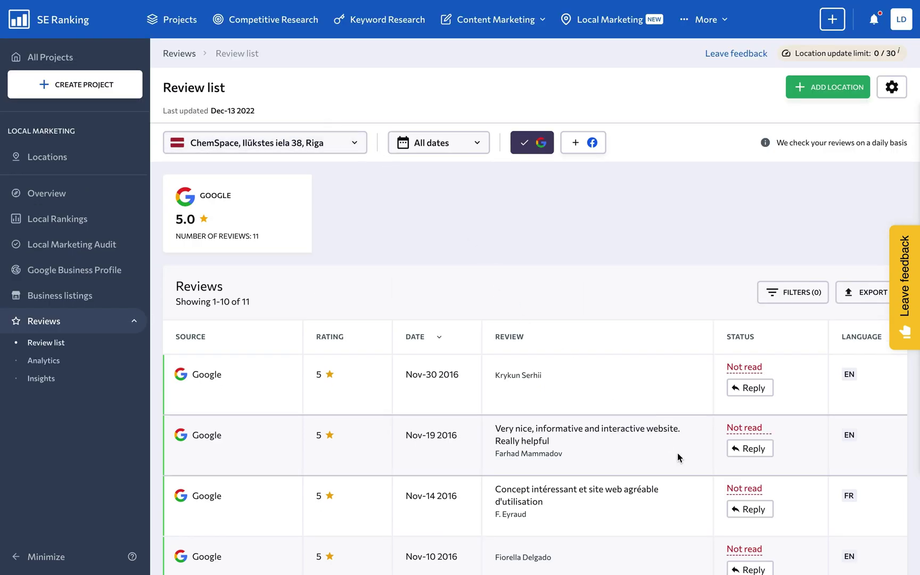
pyautogui.click(749, 448)
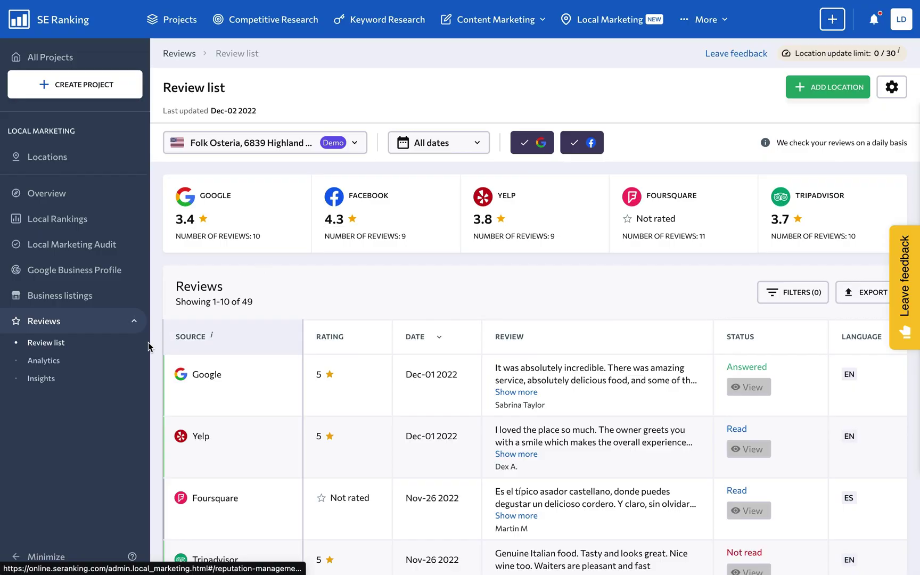
pyautogui.click(44, 361)
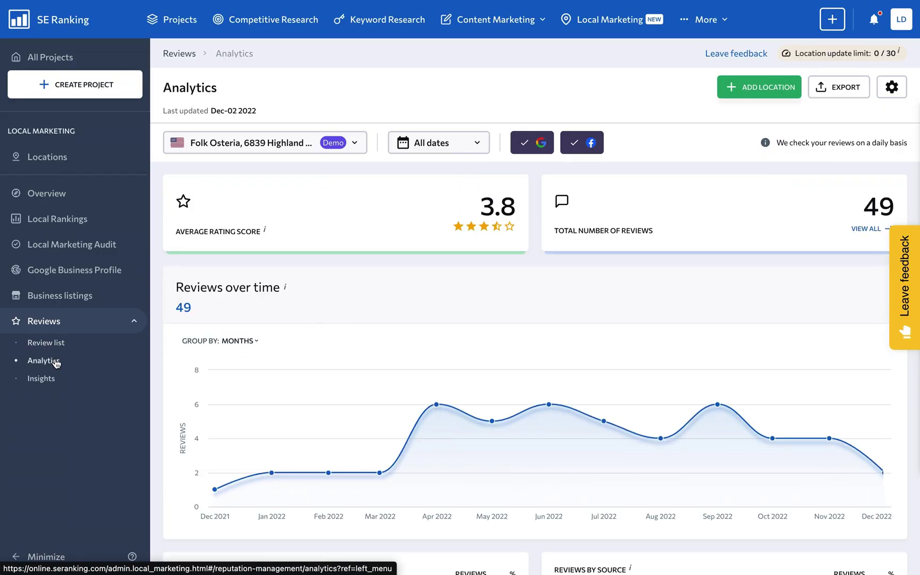
pyautogui.scroll(-1, 156, 333)
pyautogui.scroll(-3, 155, 329)
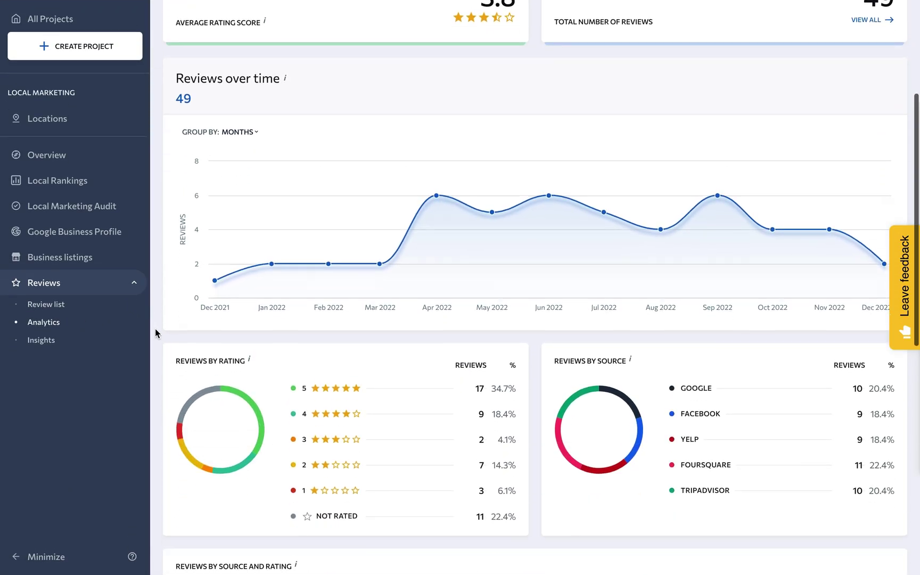
pyautogui.scroll(-2, 154, 329)
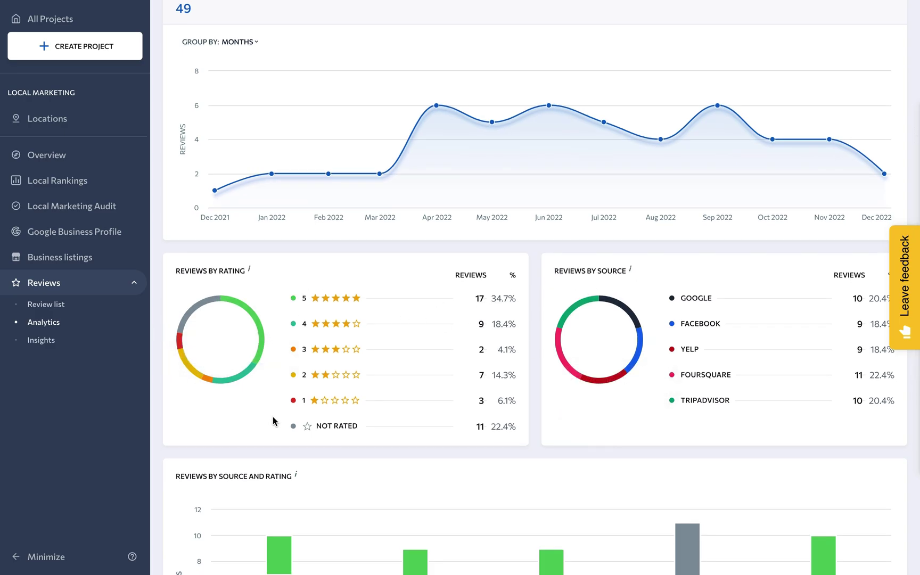
pyautogui.scroll(-3, 273, 421)
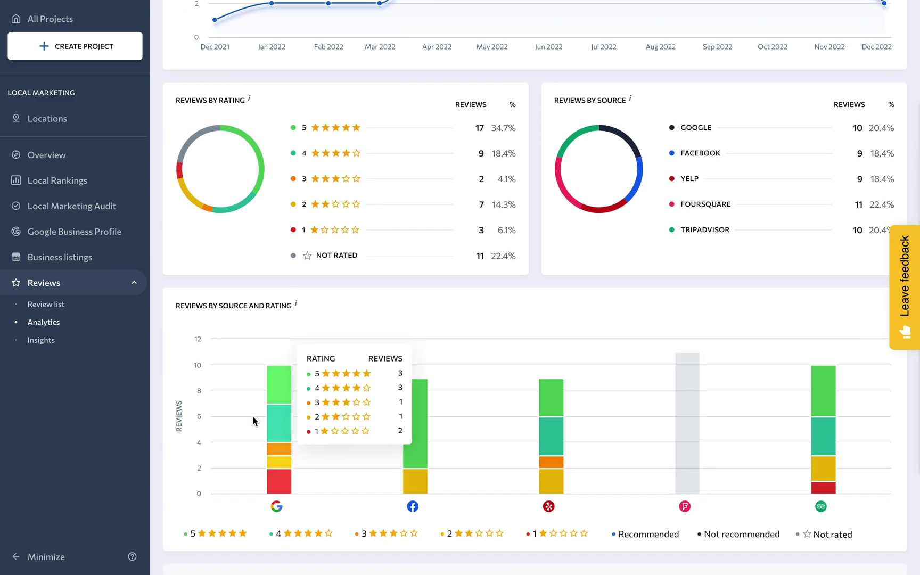
# Step: Show Folk Osteria's Reviews Insights with word groups such as food, italian and pasta
pyautogui.click(45, 341)
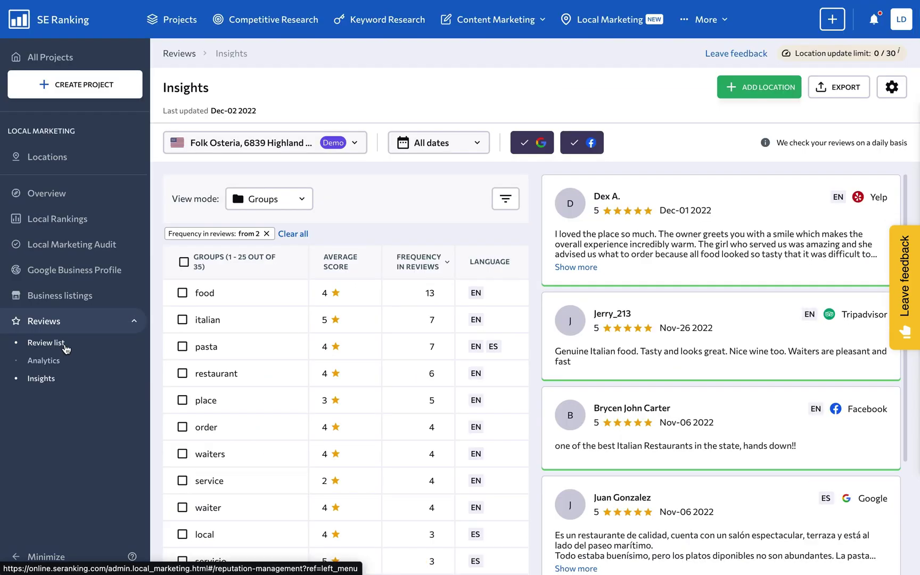
pyautogui.scroll(-2, 155, 317)
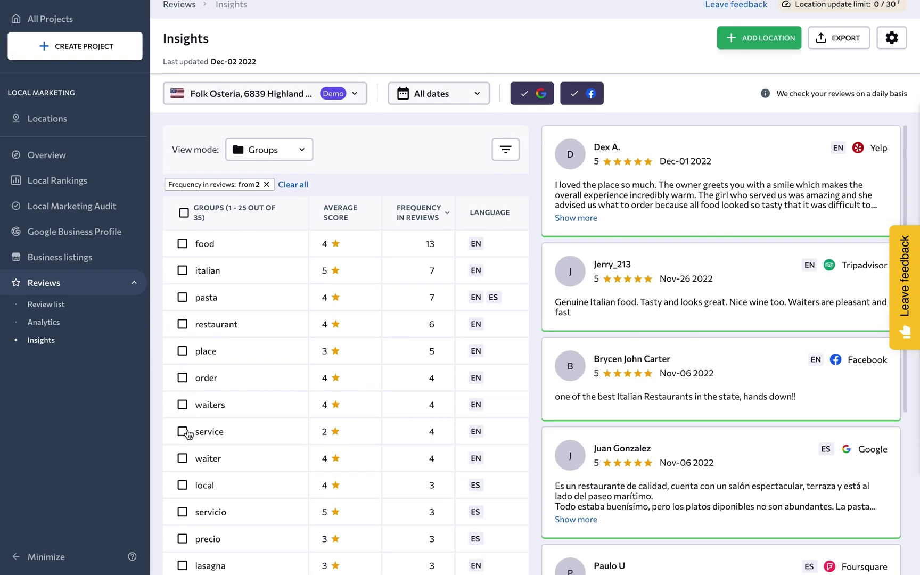
# Step: Try and clear the service word group filter, then filter reviews by the waiter group
pyautogui.click(182, 431)
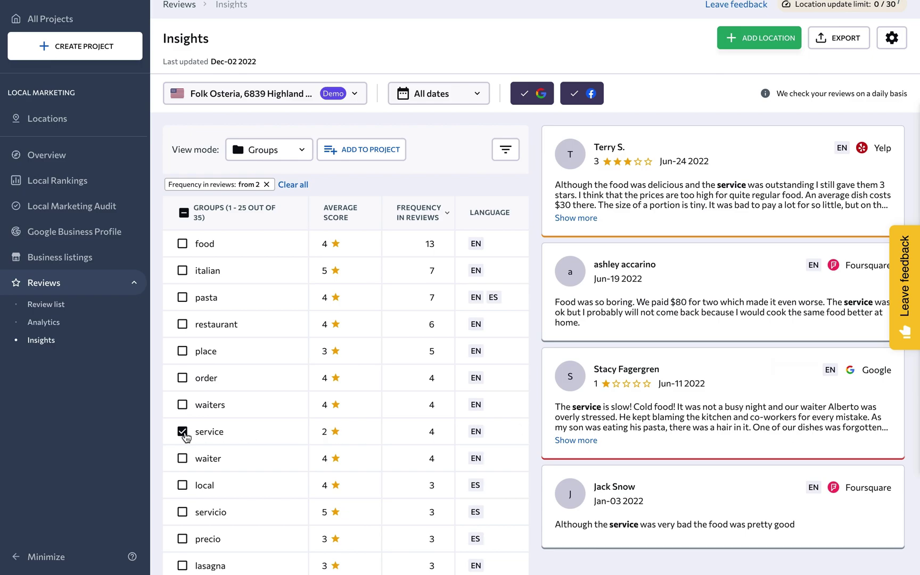
pyautogui.click(183, 431)
pyautogui.click(183, 457)
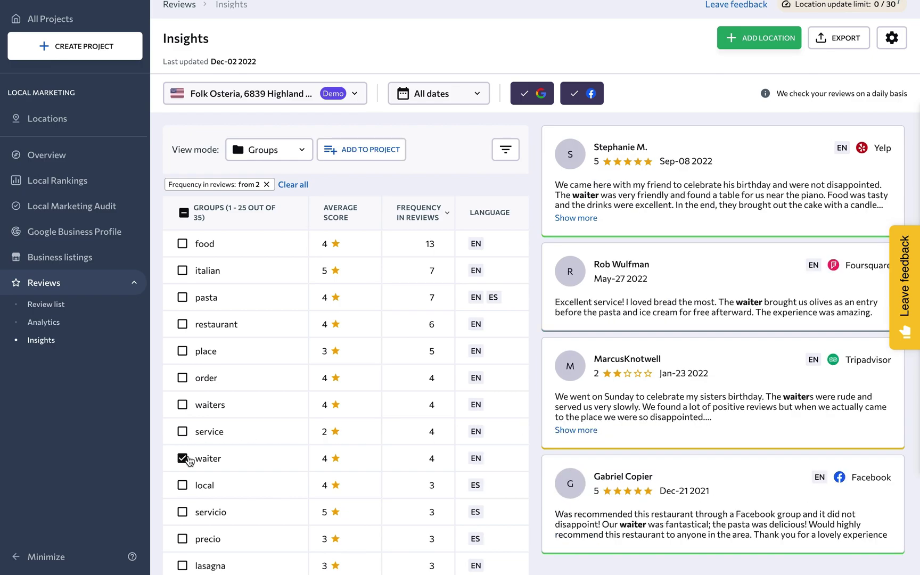